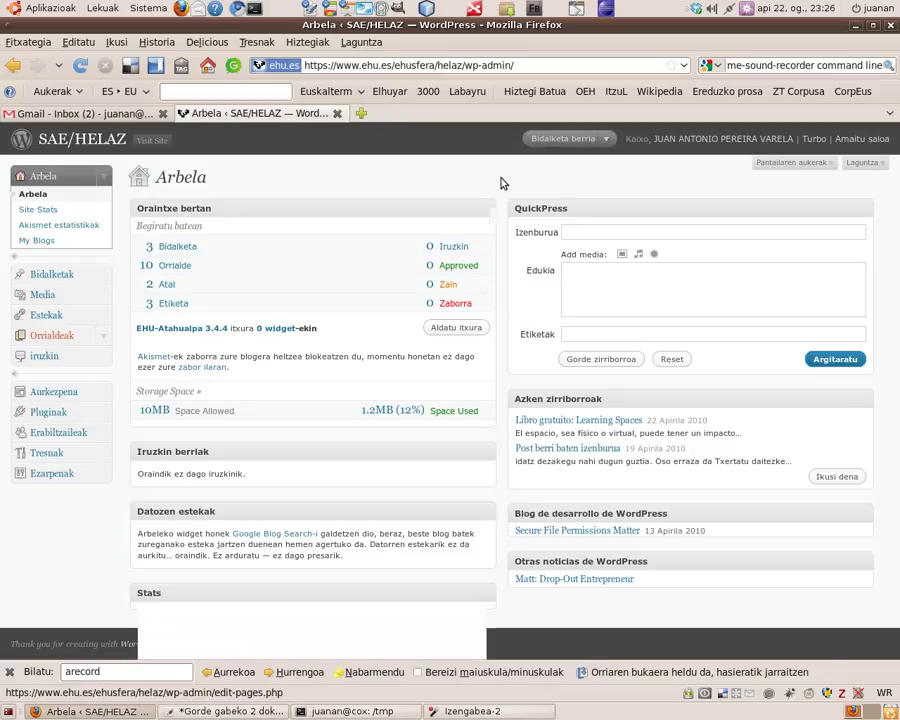
Start a new post and title it 'Libro gratuito: Learning Spaces', copying the title from the gedit document.
click(519, 145)
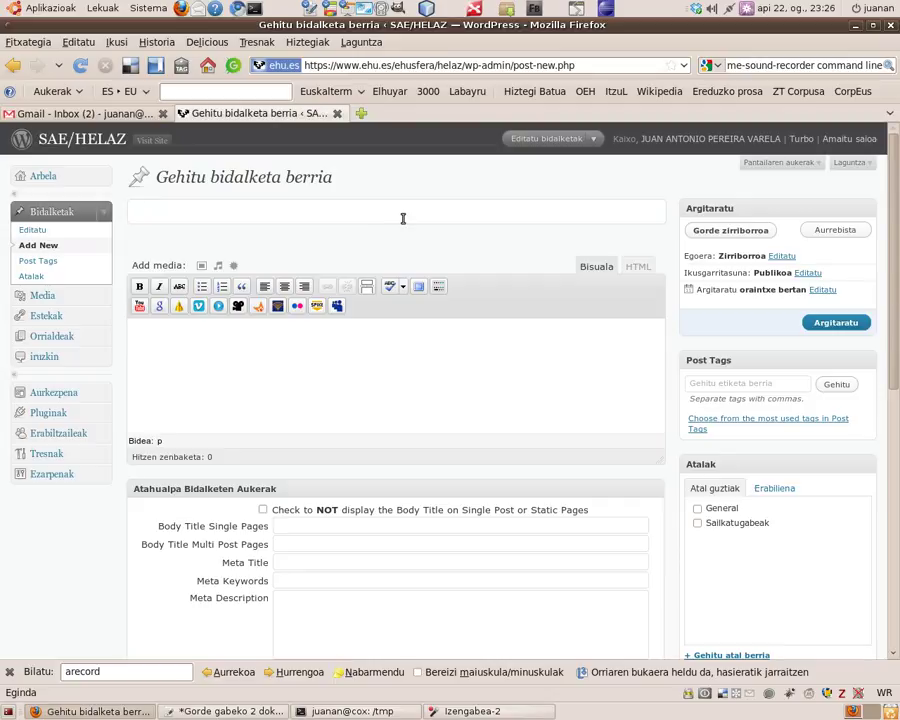
click(225, 711)
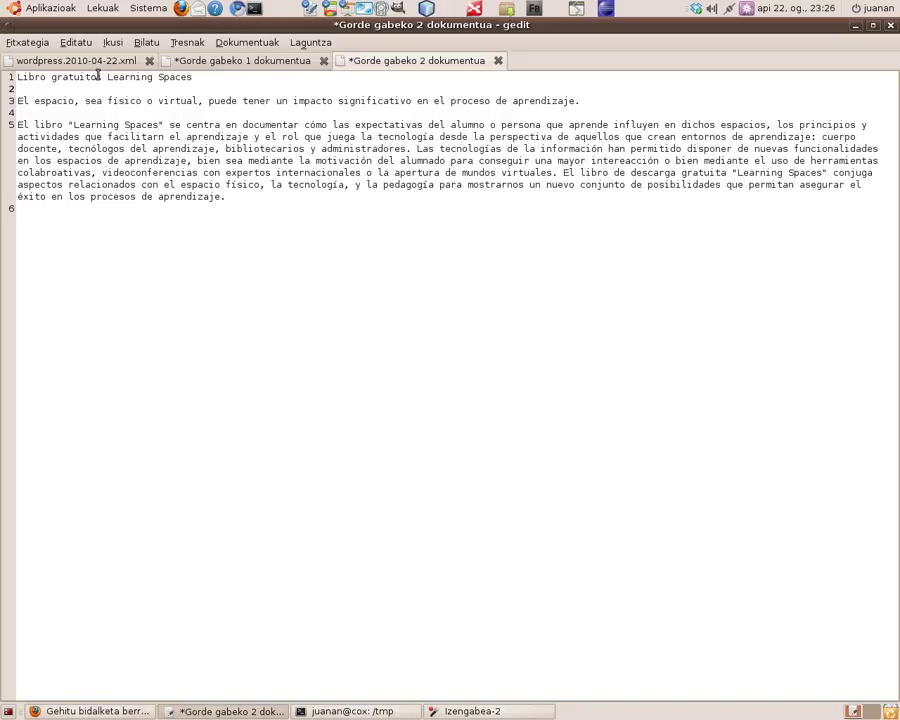
drag(192, 76, 22, 71)
key(ctrl+c)
key(alt+Tab)
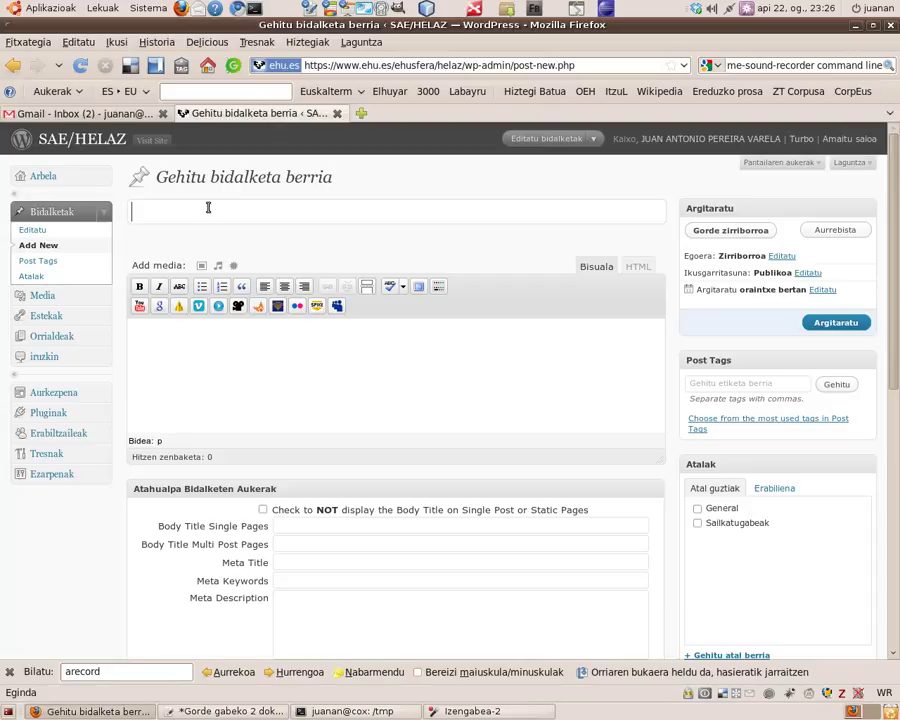
key(ctrl+v)
Copy the two paragraphs below the title in the gedit document into the body of the WordPress post.
click(213, 380)
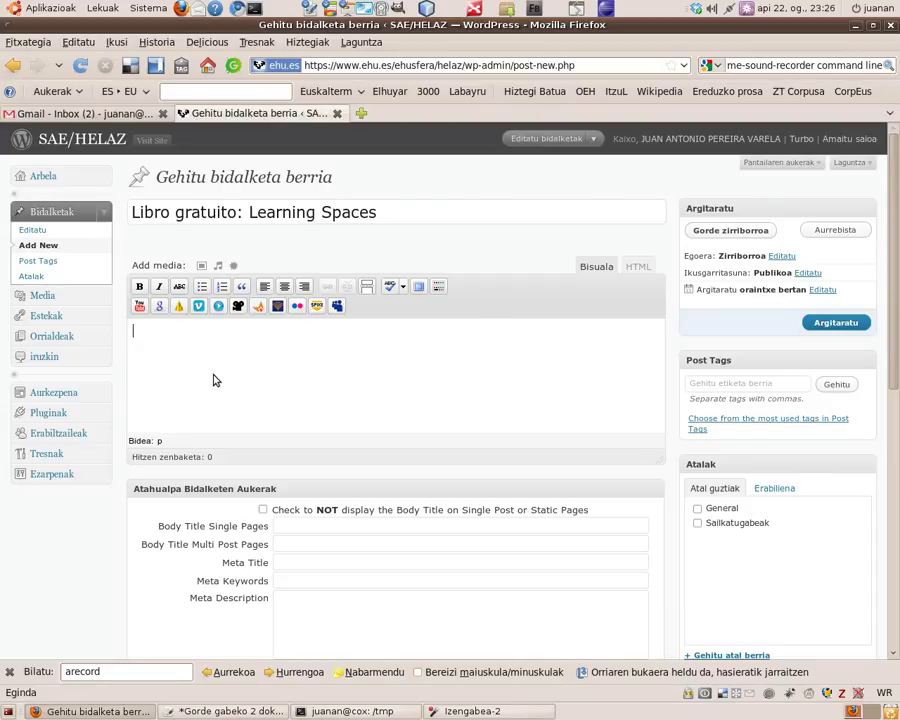
key(alt+Tab)
key(Down)
key(Down)
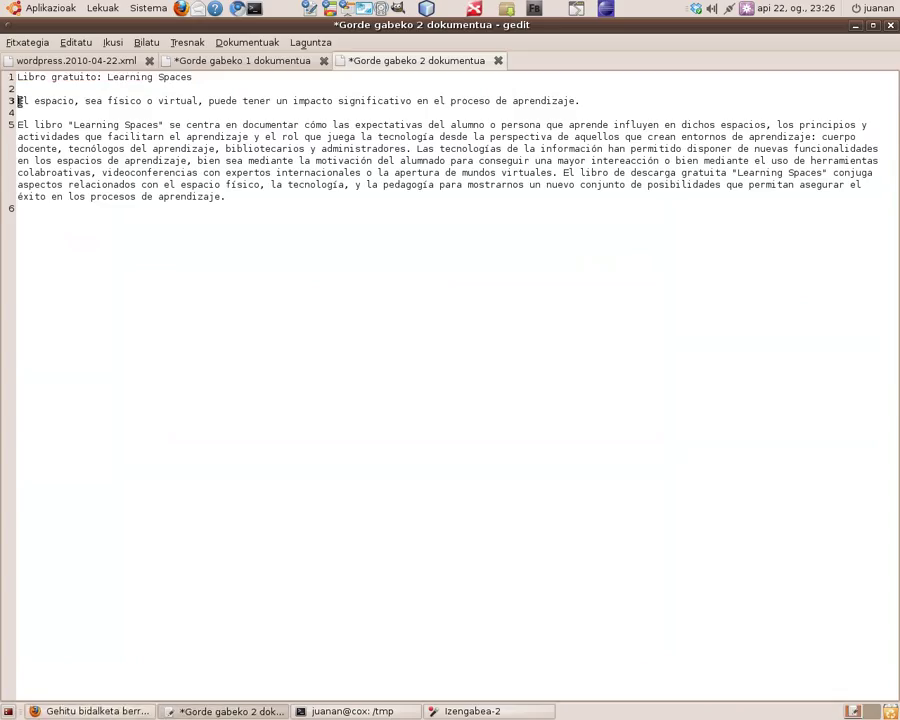
shift+click(238, 208)
key(alt+Tab)
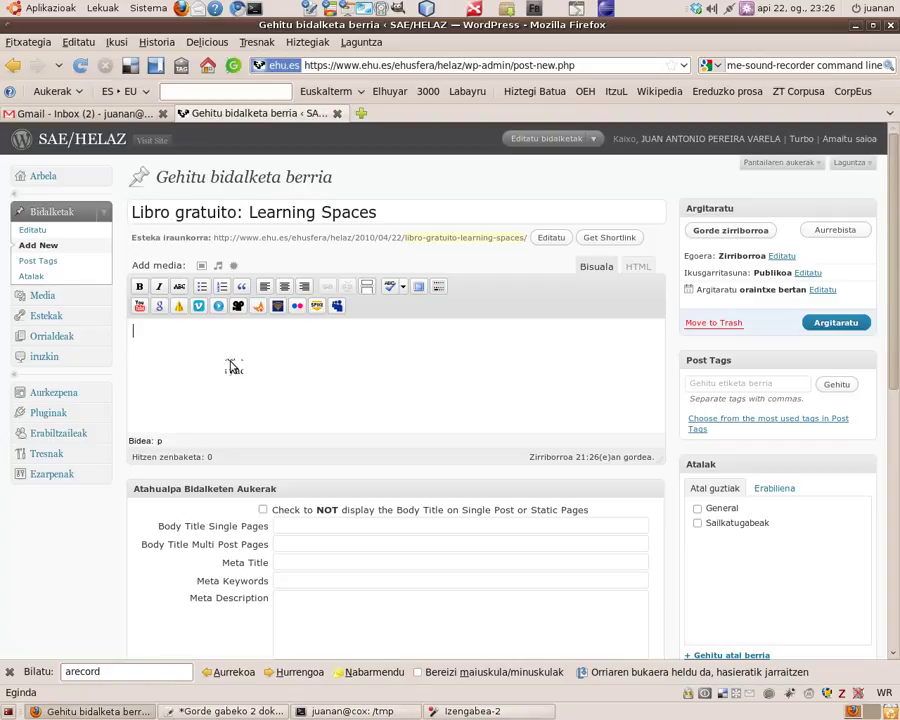
key(ctrl+v)
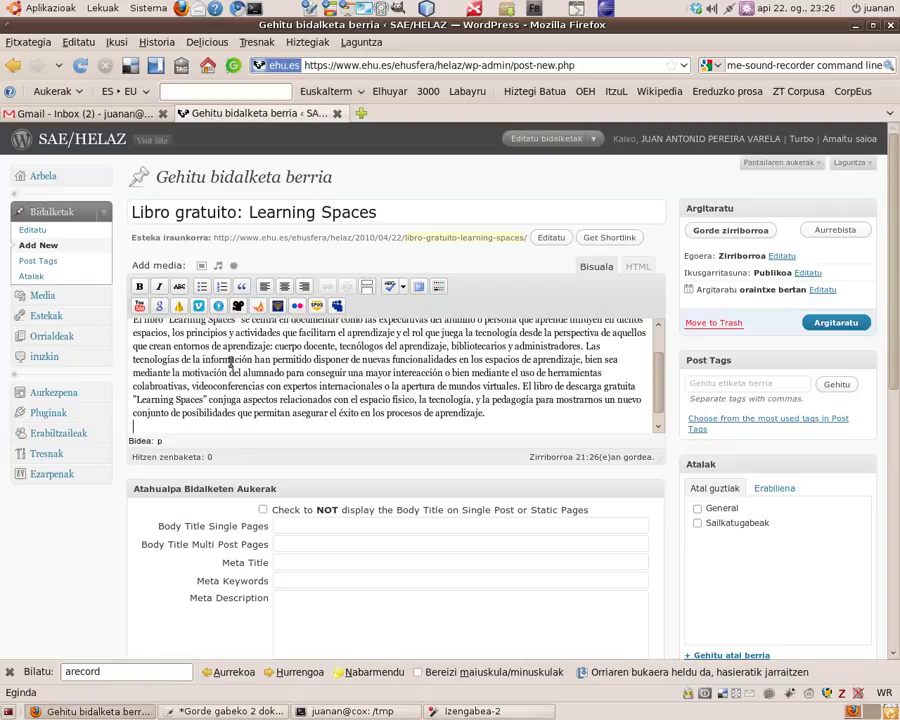
Upload the image Learning_Spaces_cover.png from the tmp folder for the start of the post body.
key(ctrl+Home)
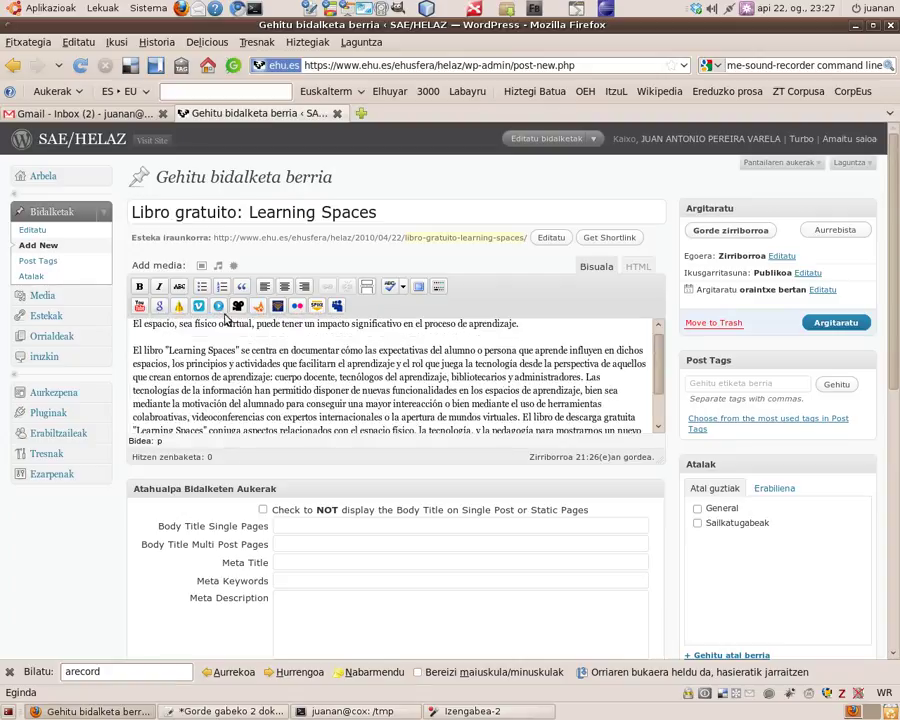
click(203, 268)
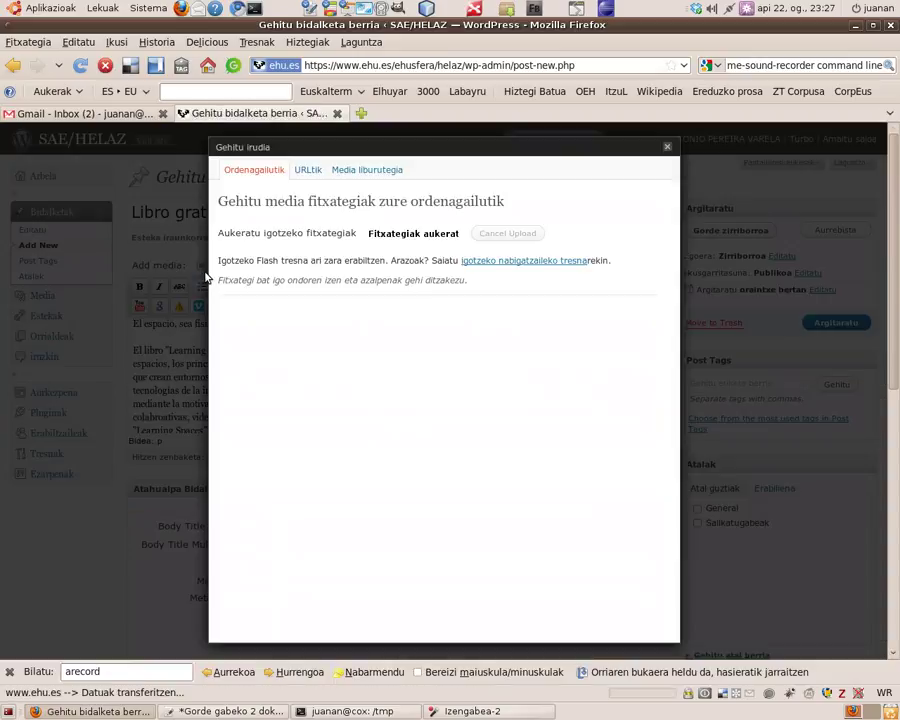
click(436, 238)
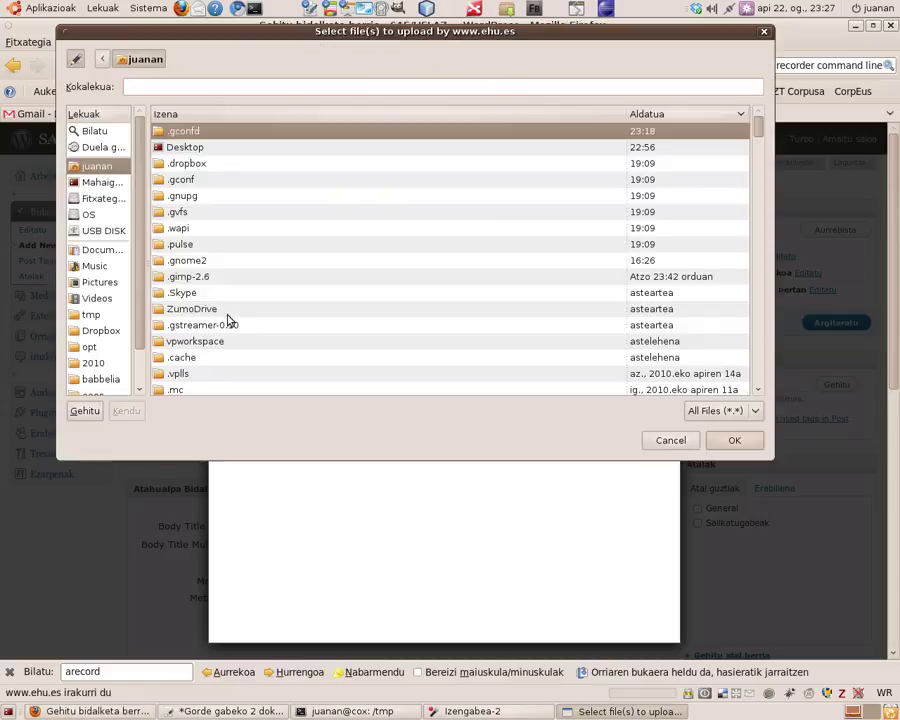
click(89, 314)
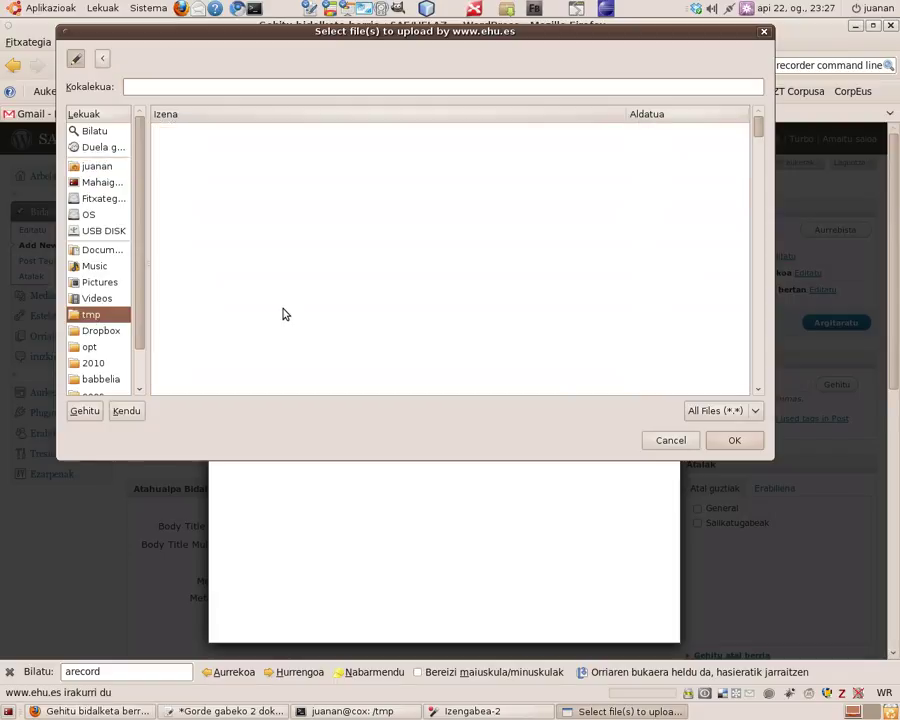
scroll(297, 313, down, 5)
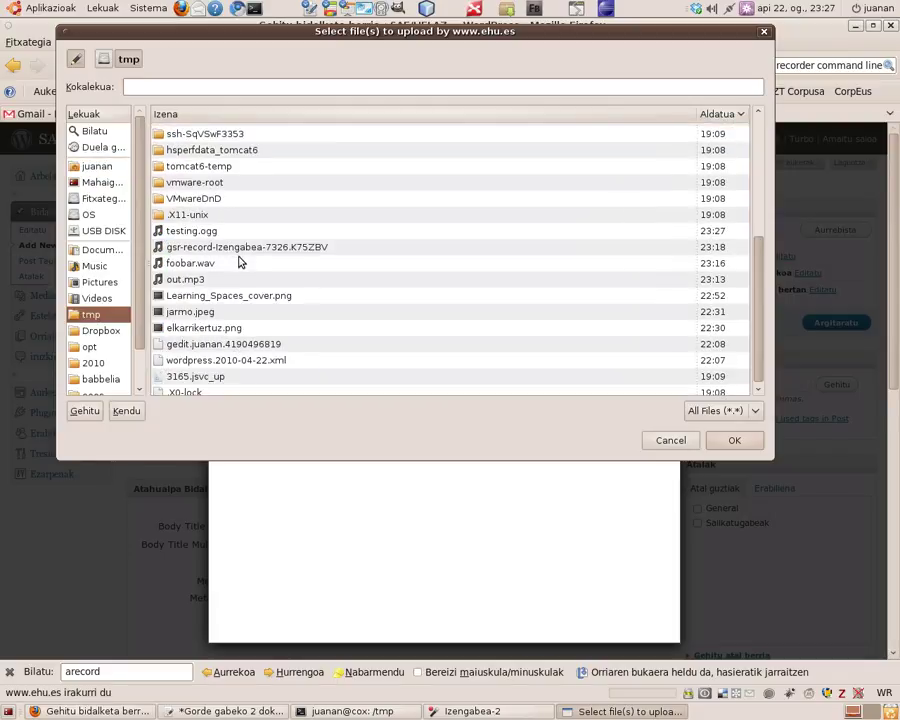
click(199, 297)
click(727, 441)
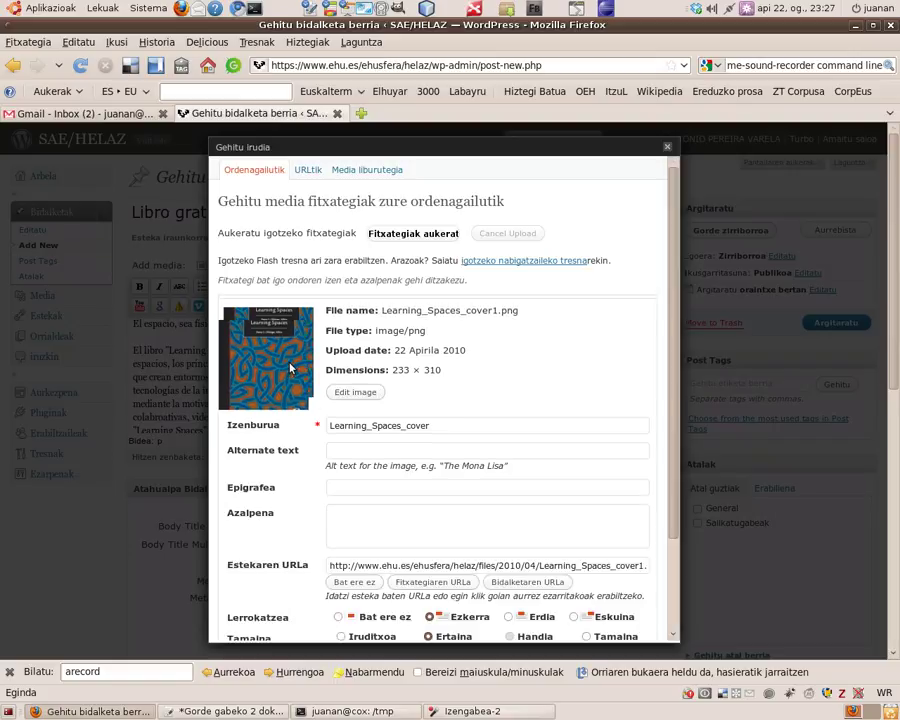
Insert the uploaded cover image into the post with left alignment (Ezkerra) and medium size (Ertaina), and check its placement.
scroll(290, 369, down, 1)
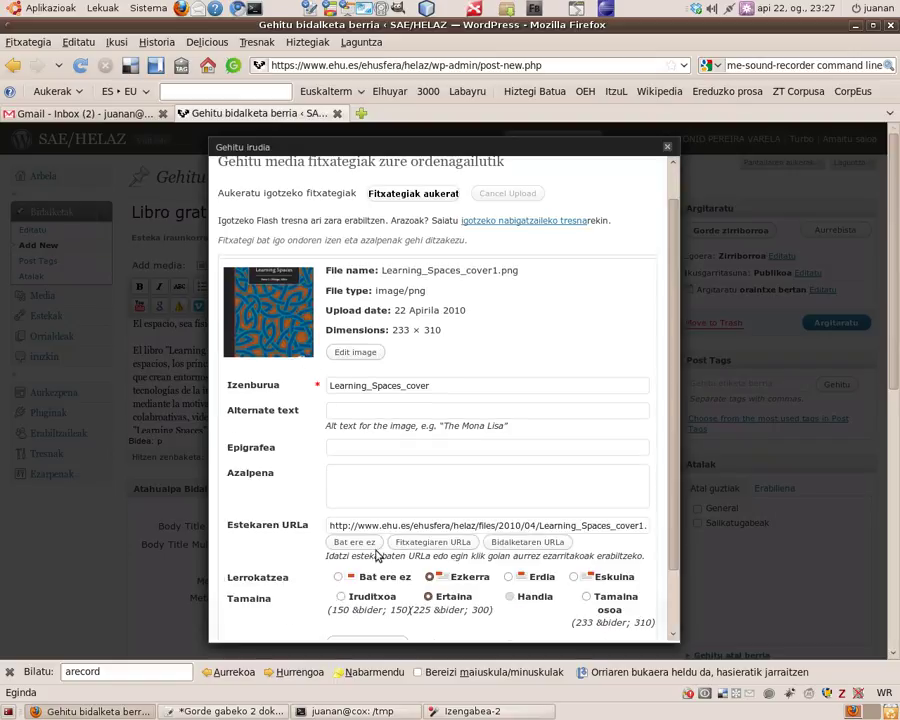
scroll(401, 501, down, 2)
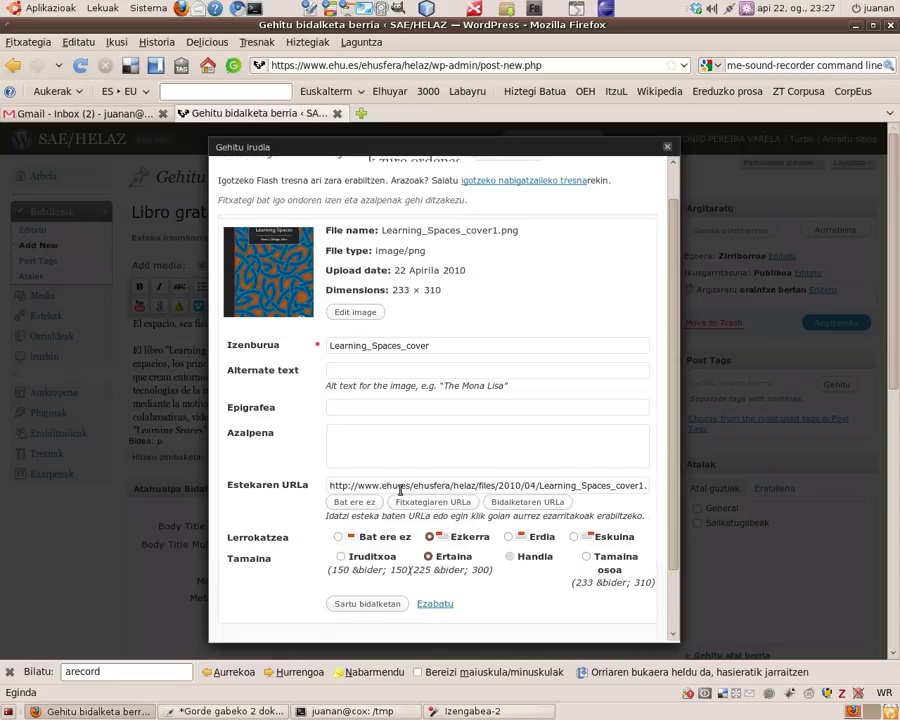
click(372, 570)
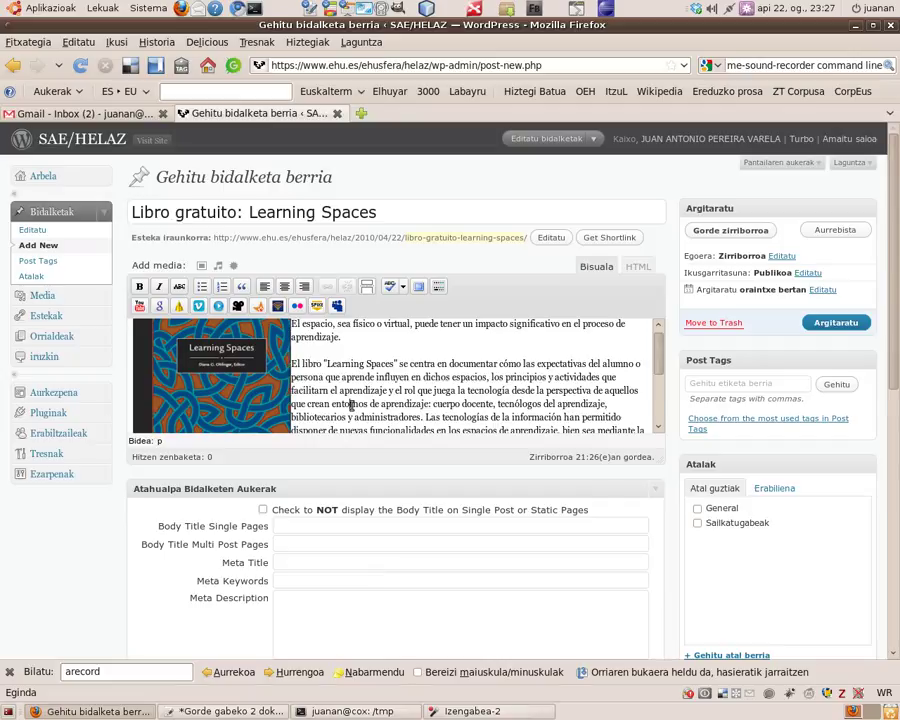
scroll(350, 405, down, 3)
scroll(351, 408, up, 3)
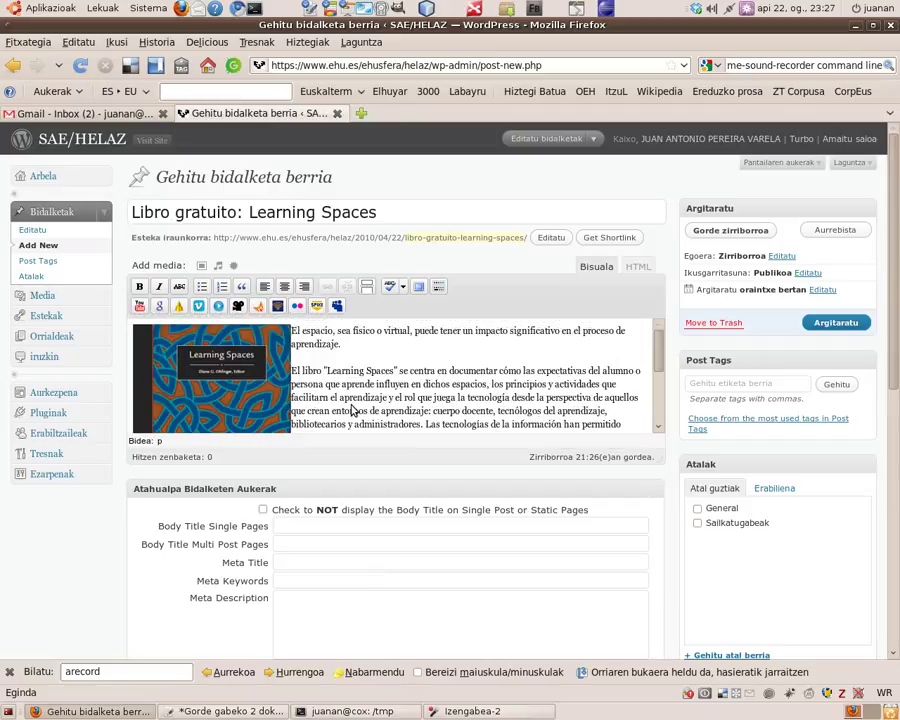
click(351, 408)
drag(398, 371, 292, 373)
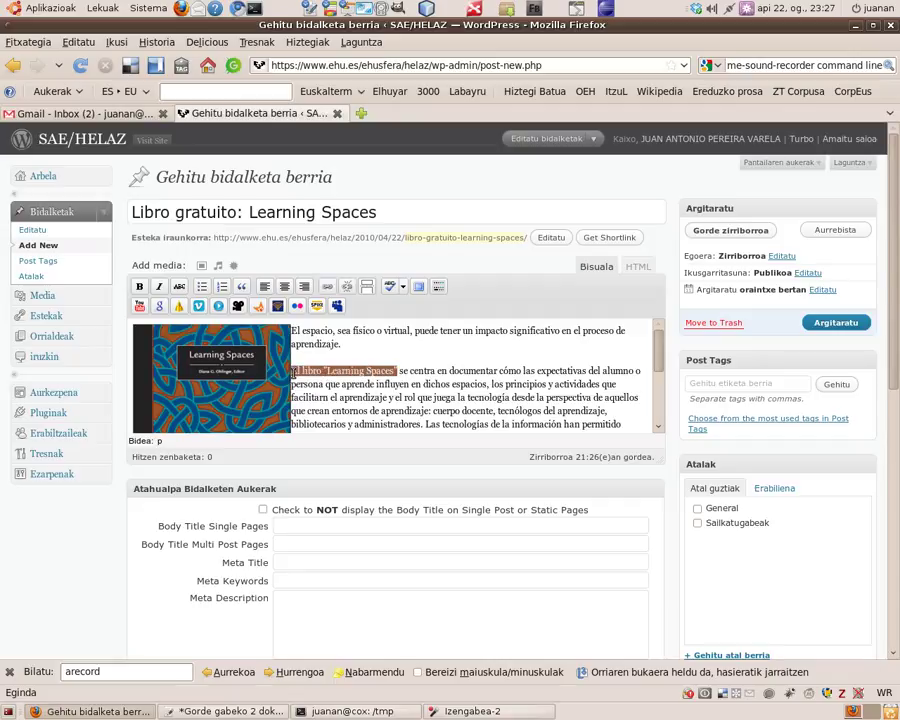
click(334, 307)
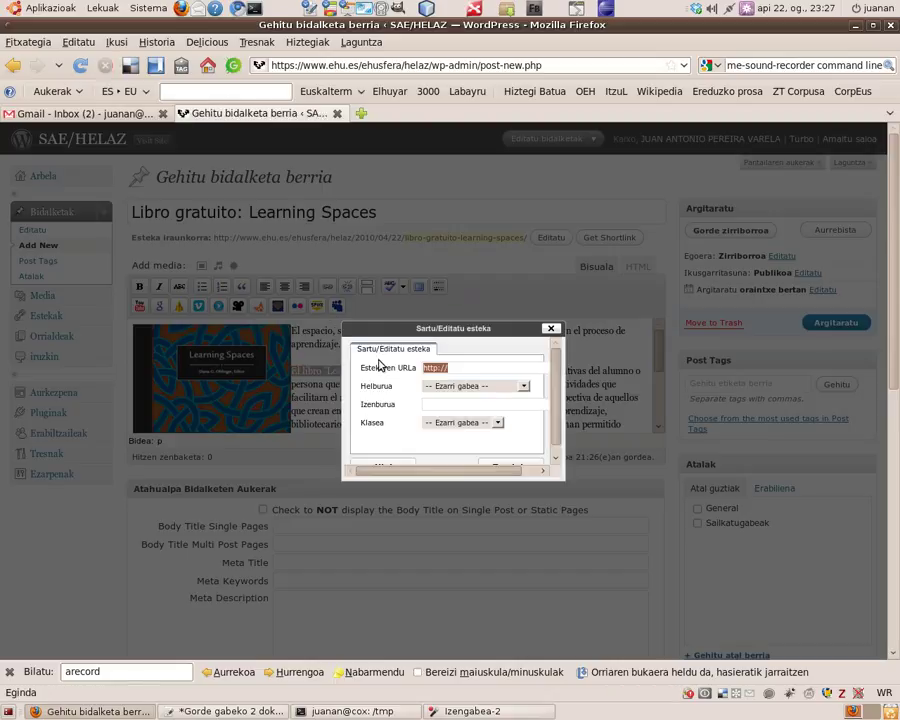
click(479, 367)
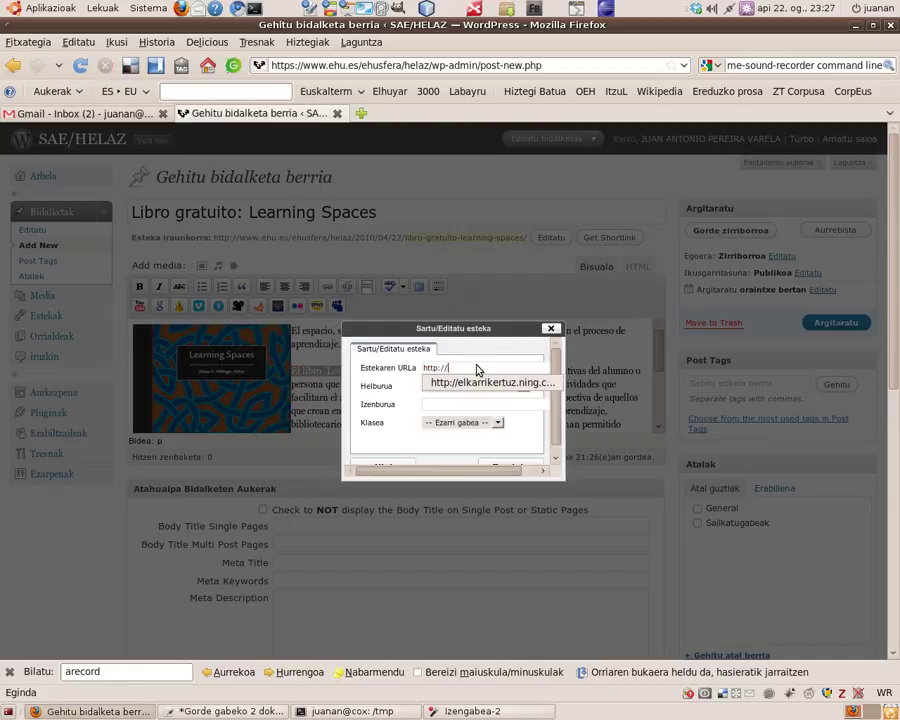
text(educaus.org/LearningSpac)
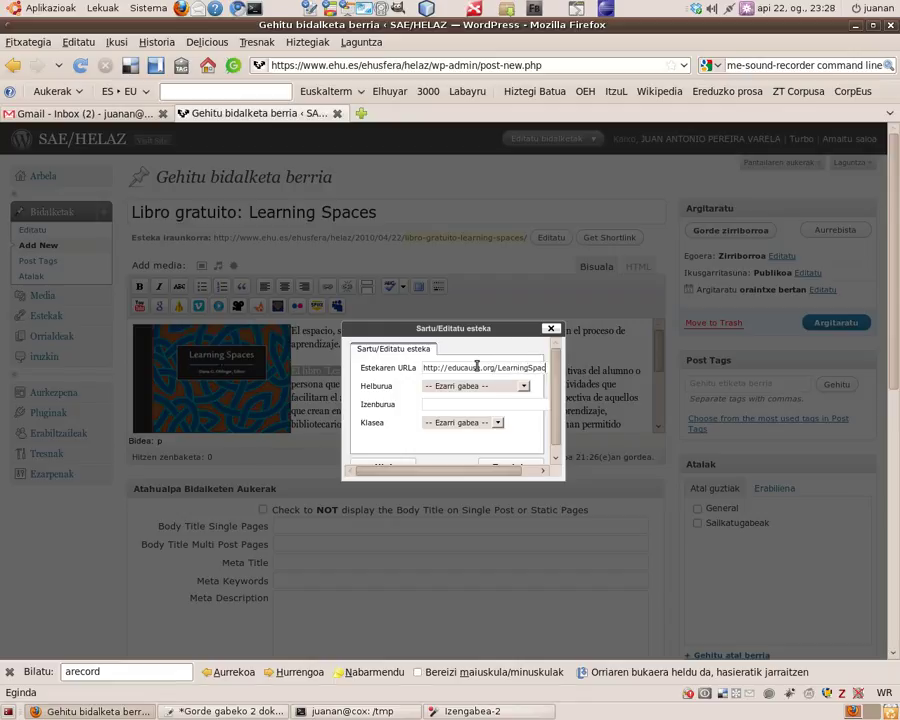
text(es)
scroll(400, 442, down, 1)
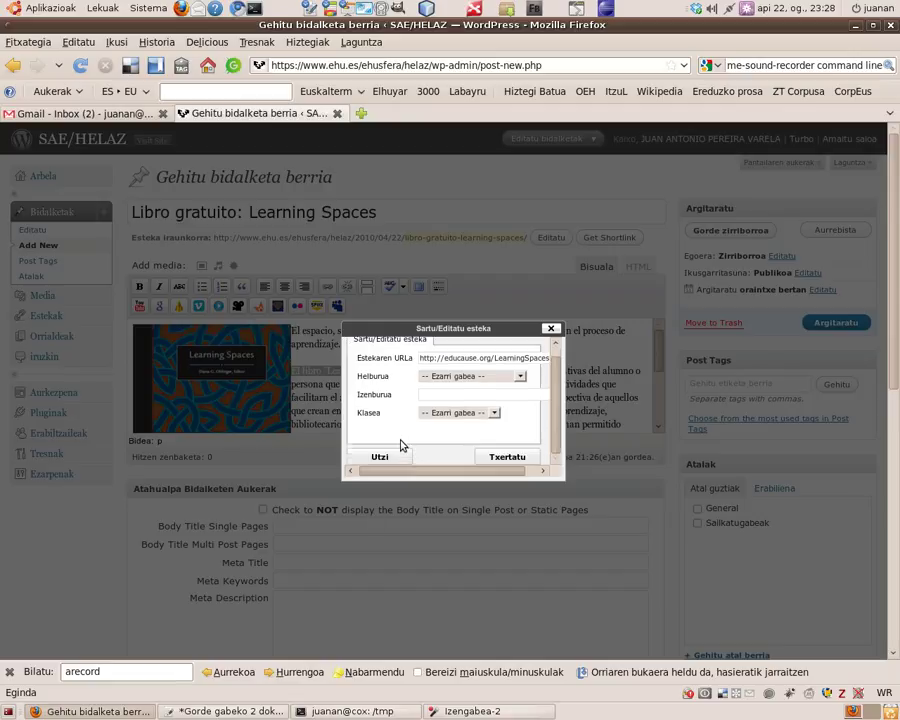
click(516, 457)
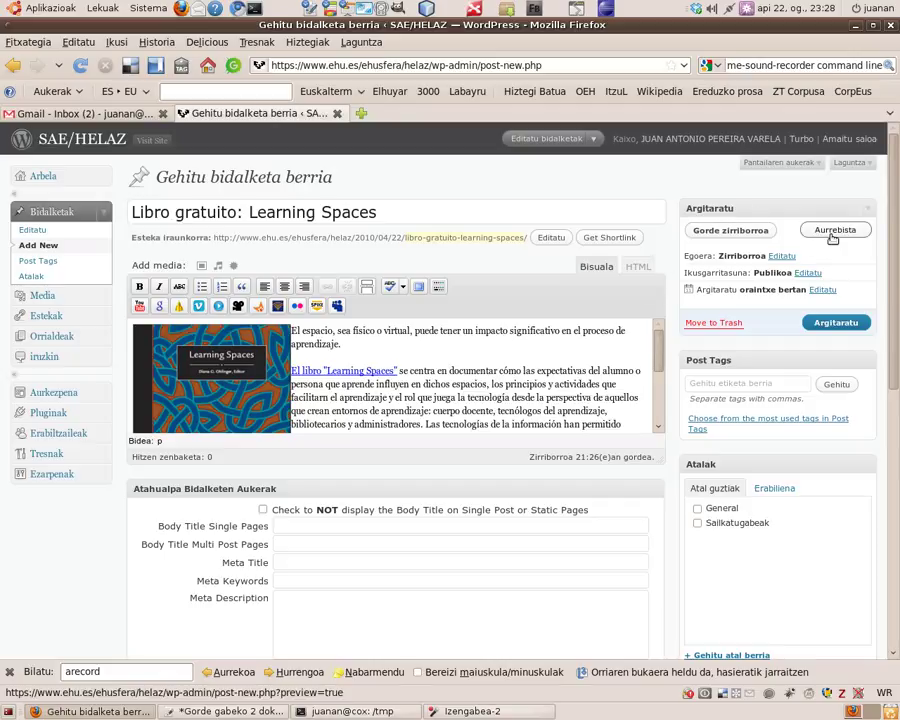
Add the post tag 'ikd ikdguneak'.
click(754, 384)
text(ikd ikdguneak)
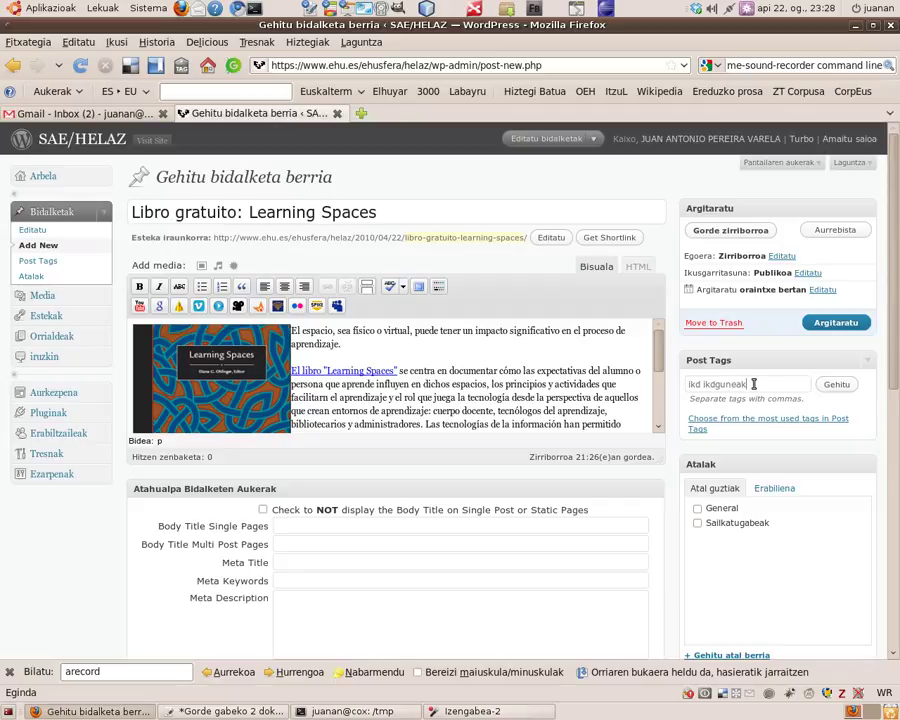
click(837, 385)
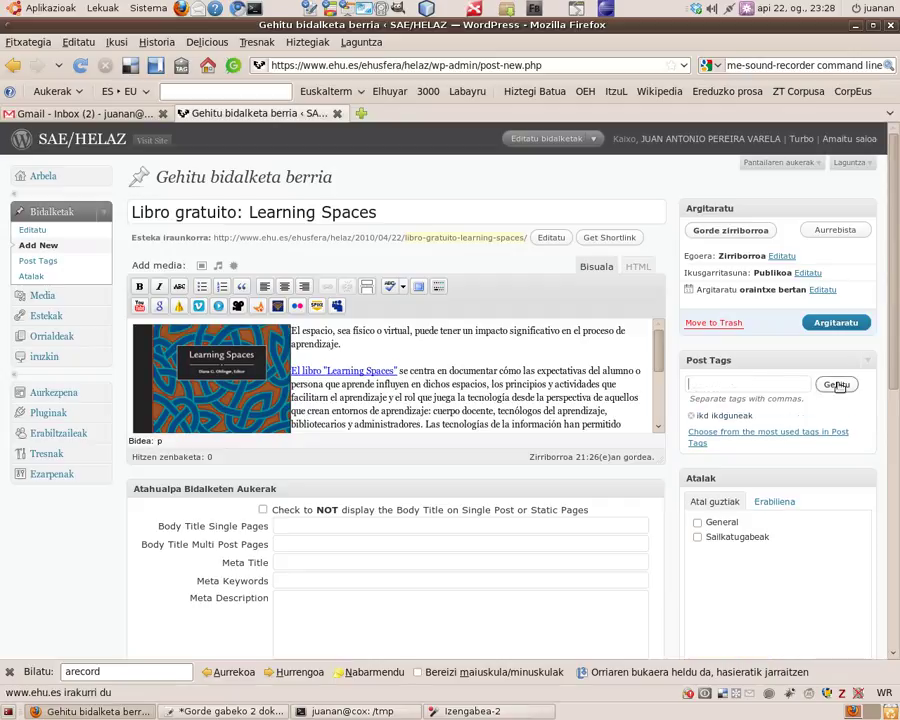
Preview the post, test its book link, and return to the post editor.
click(837, 230)
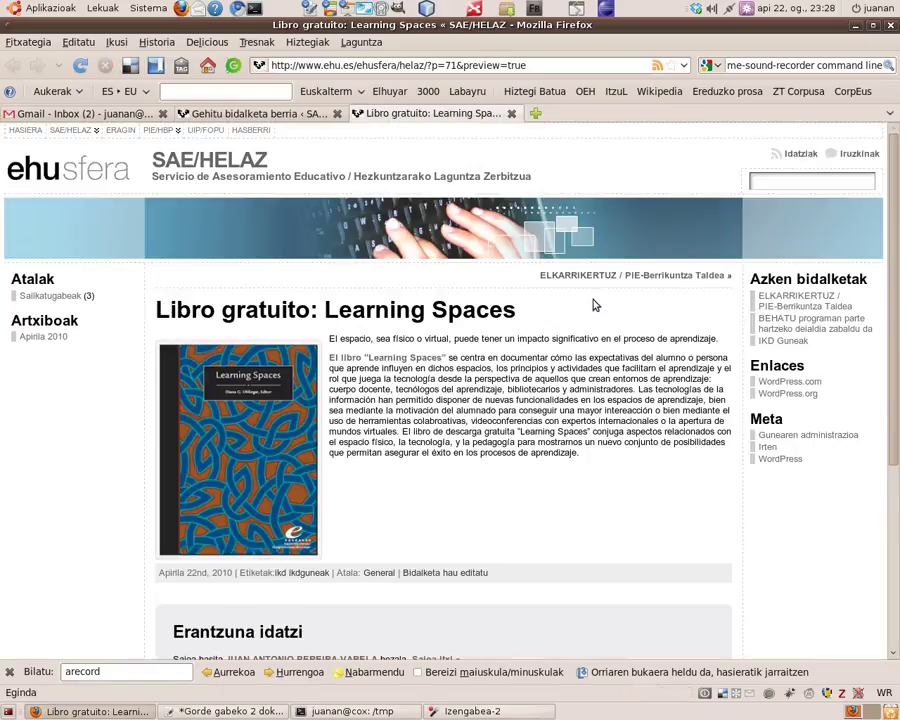
click(398, 363)
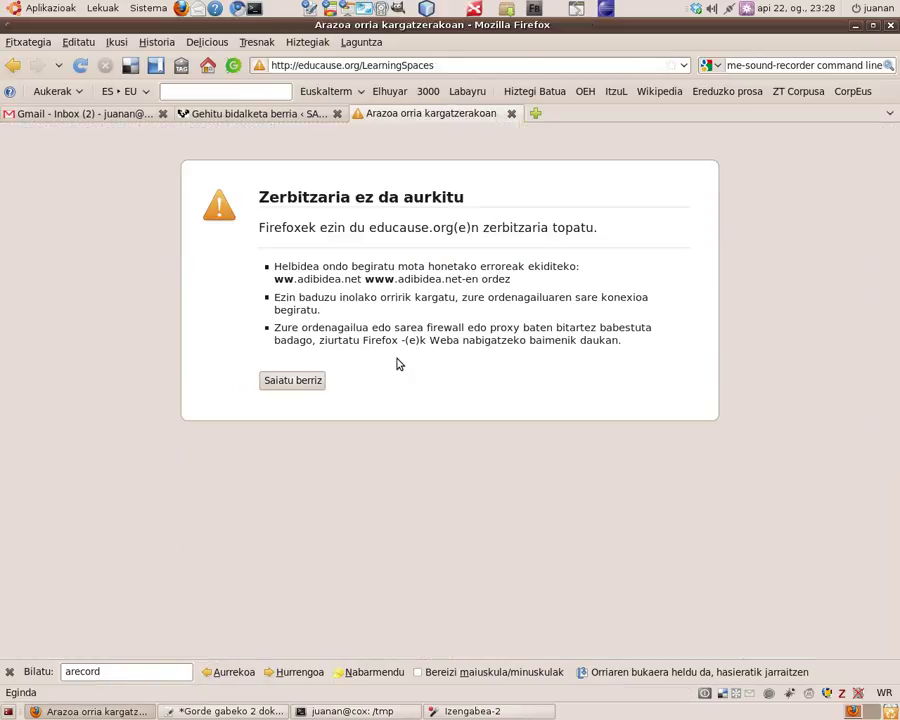
click(254, 117)
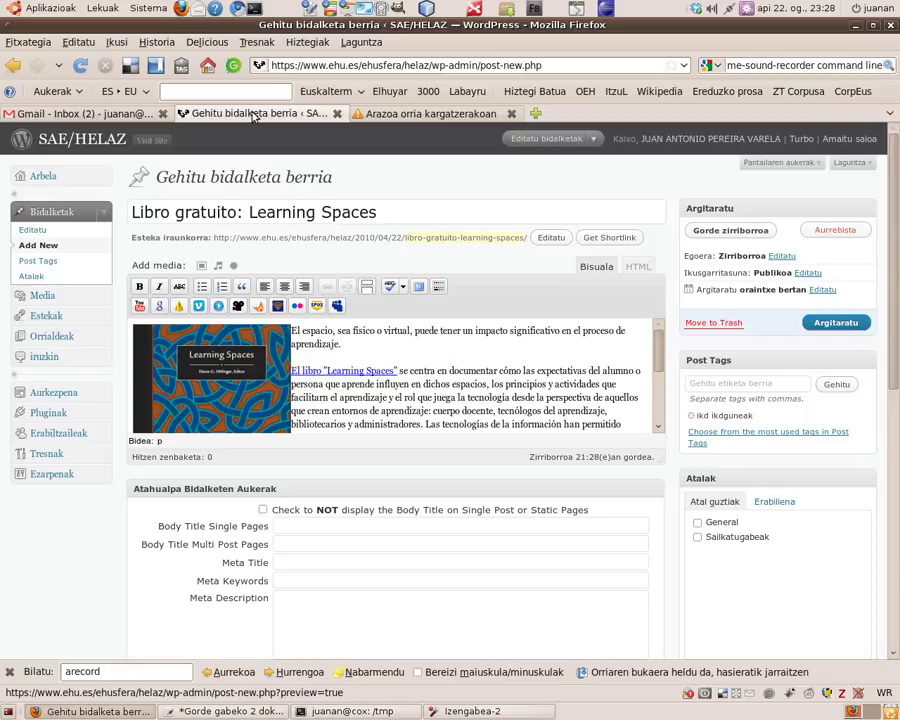
Search the web for 'leaning spaces educause' and open the 'Learning Spaces | EDUCAUSE' page to check its address.
click(417, 117)
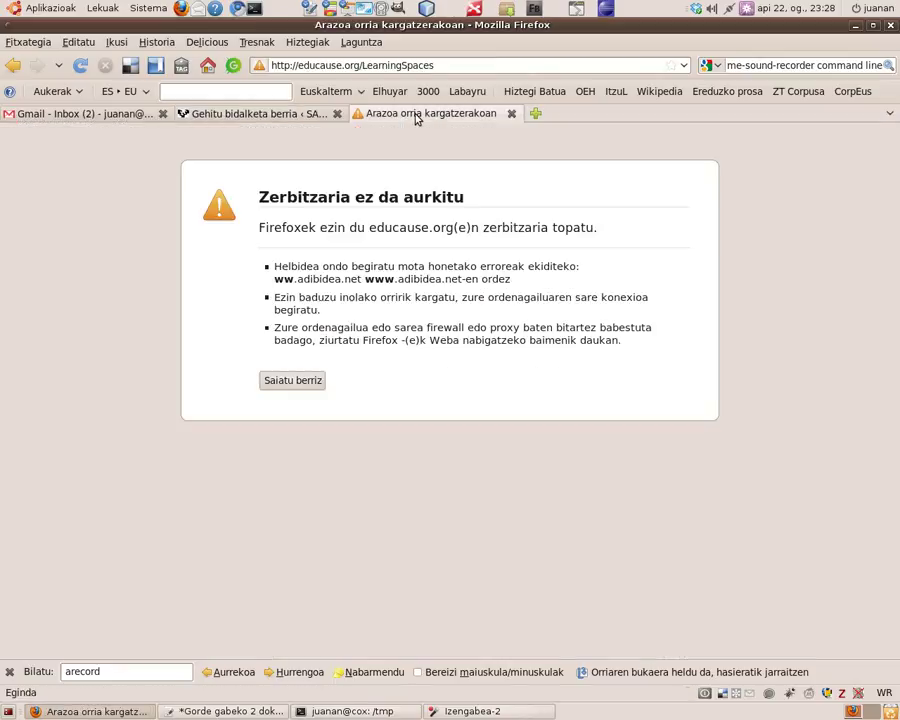
click(806, 66)
text(leaning space)
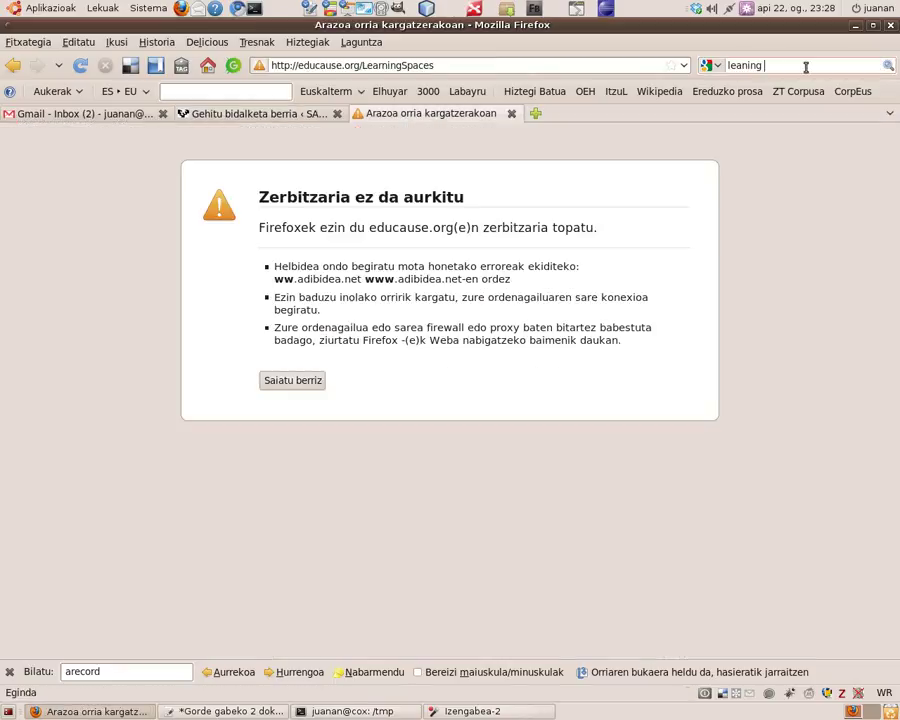
text(s educause)
key(Return)
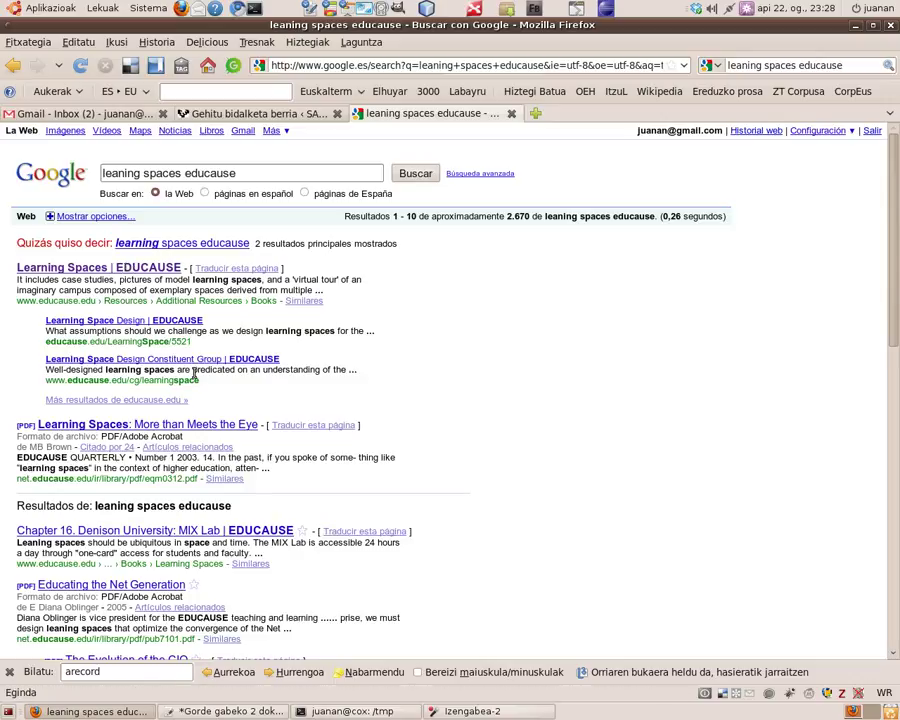
click(128, 270)
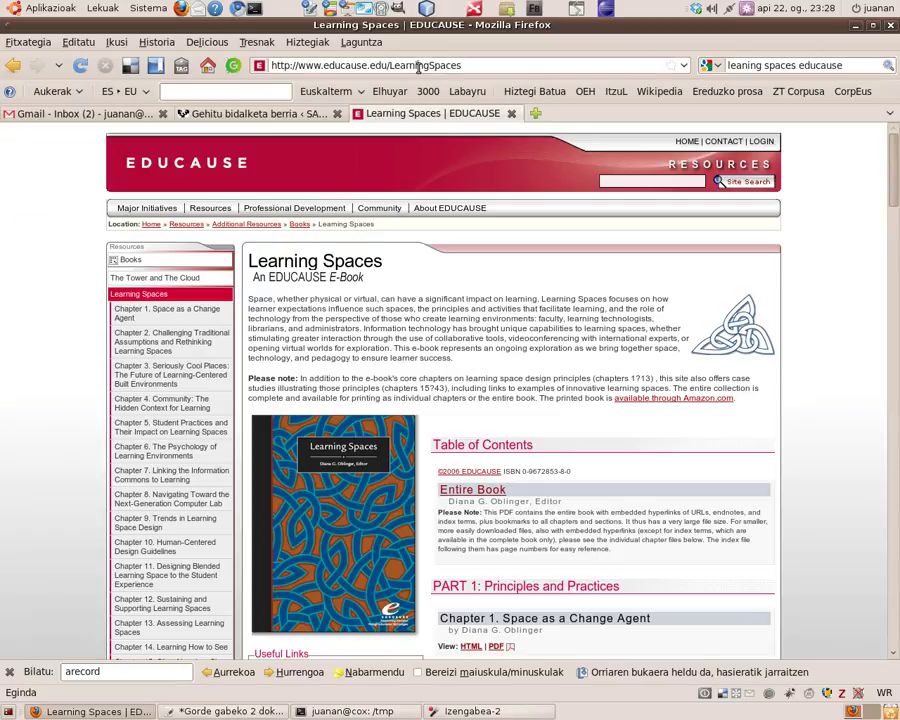
click(263, 115)
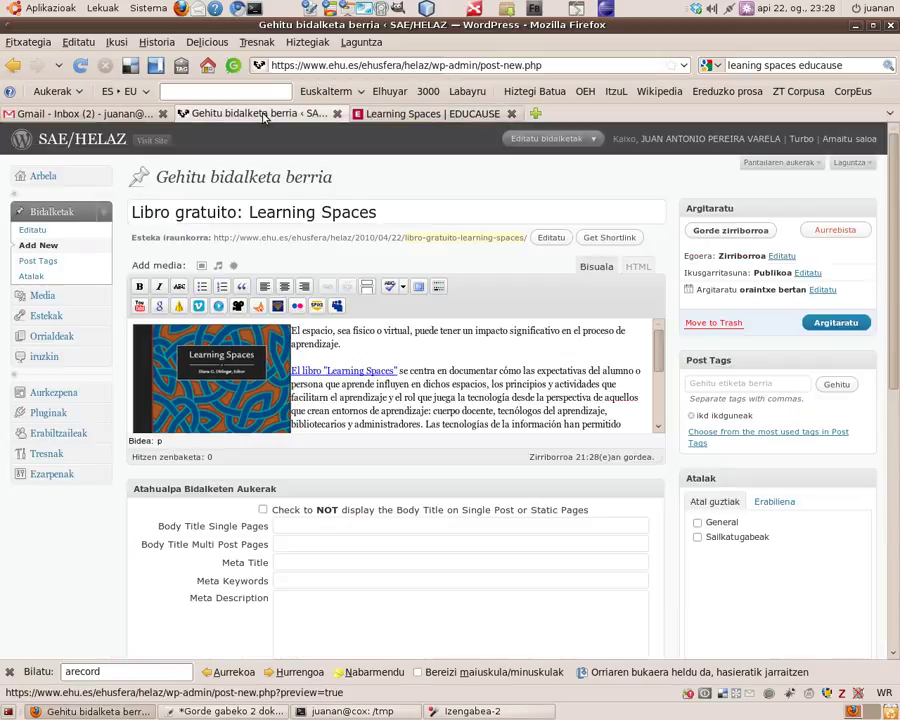
click(327, 372)
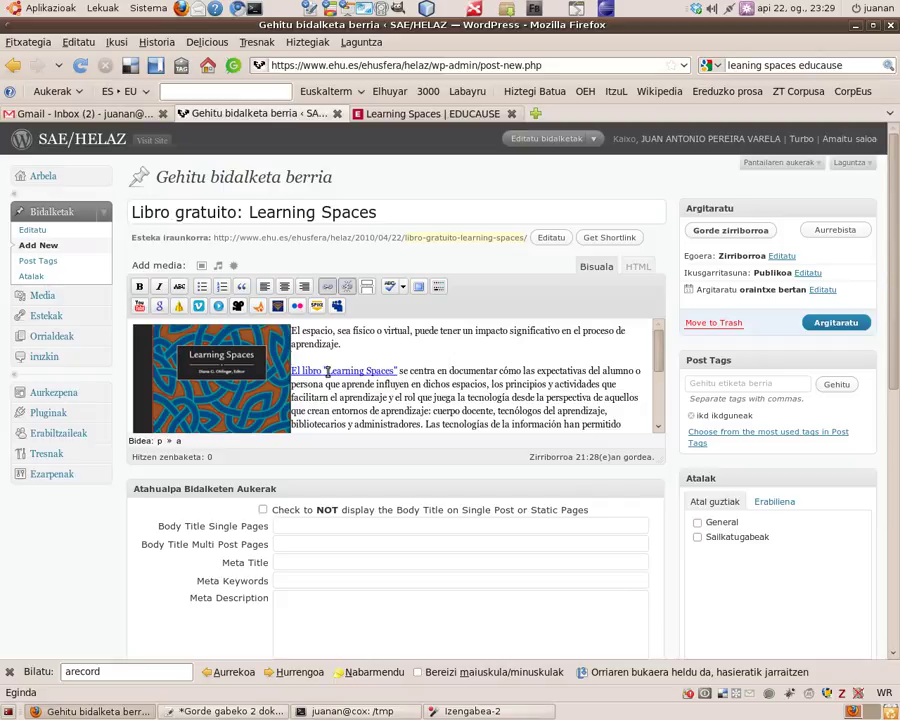
click(327, 287)
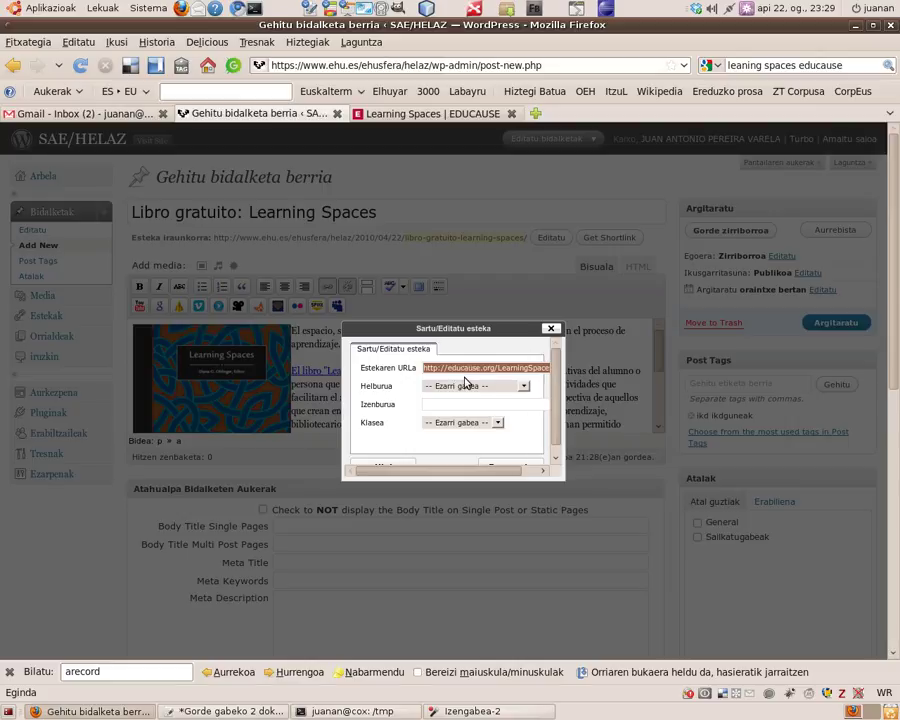
key(End)
click(556, 458)
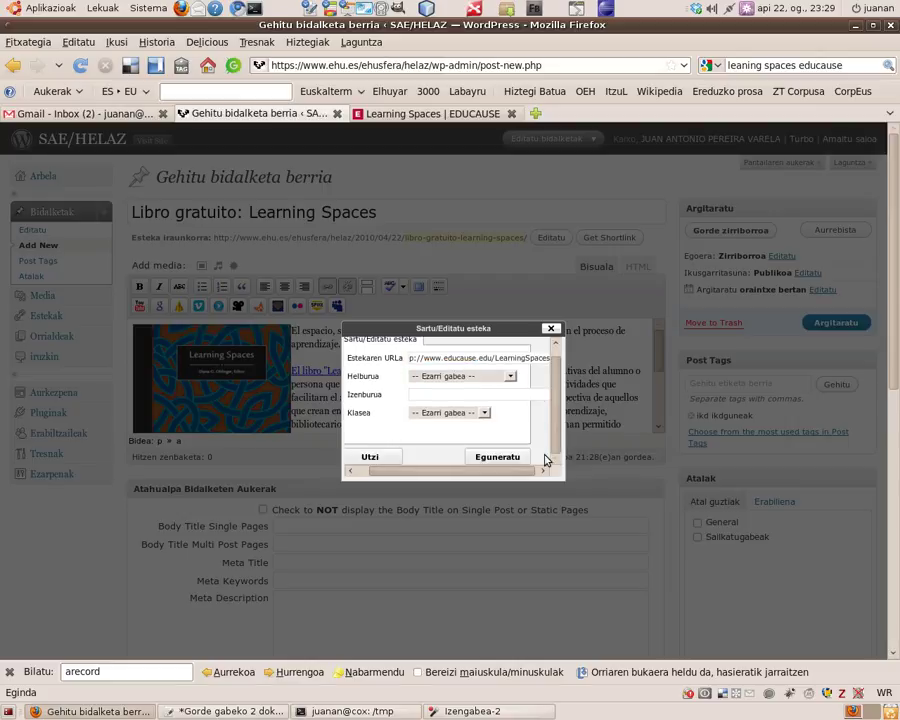
click(494, 457)
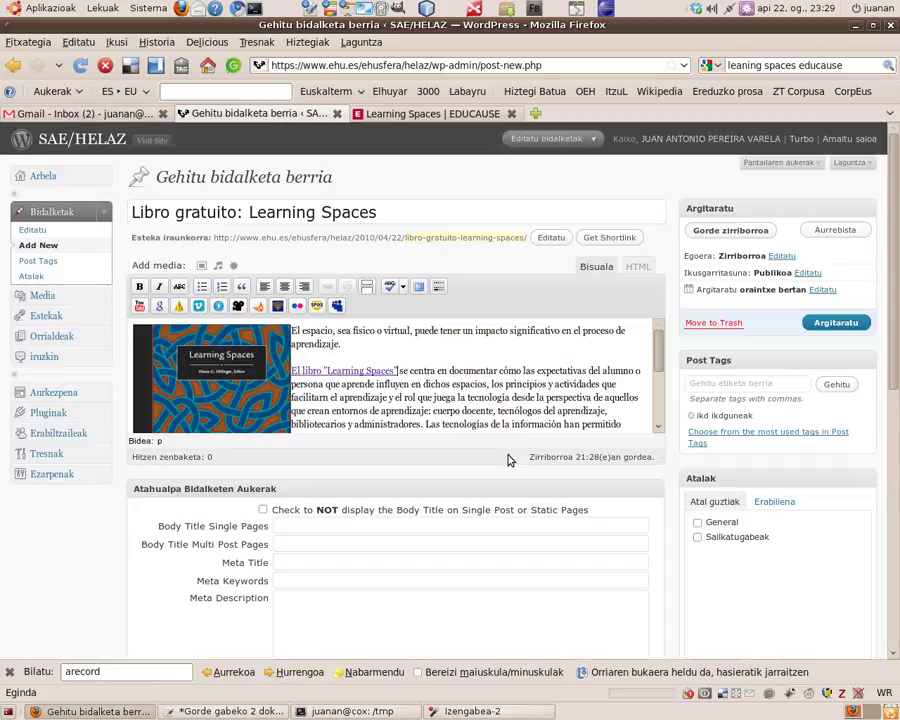
Preview the updated post, open its book link to test the new address, and return to the post editor.
click(835, 231)
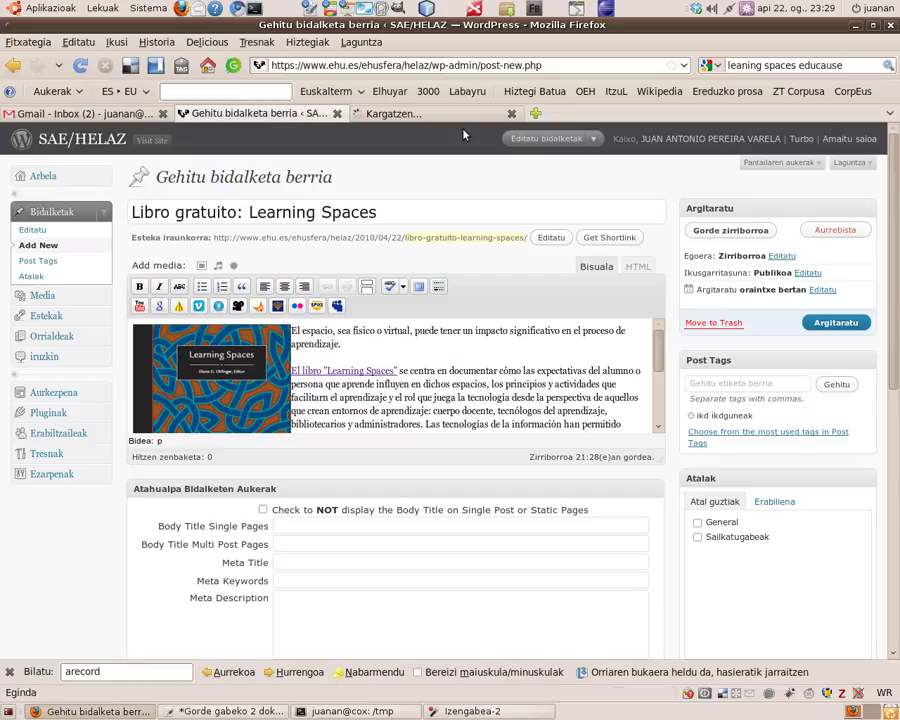
click(440, 115)
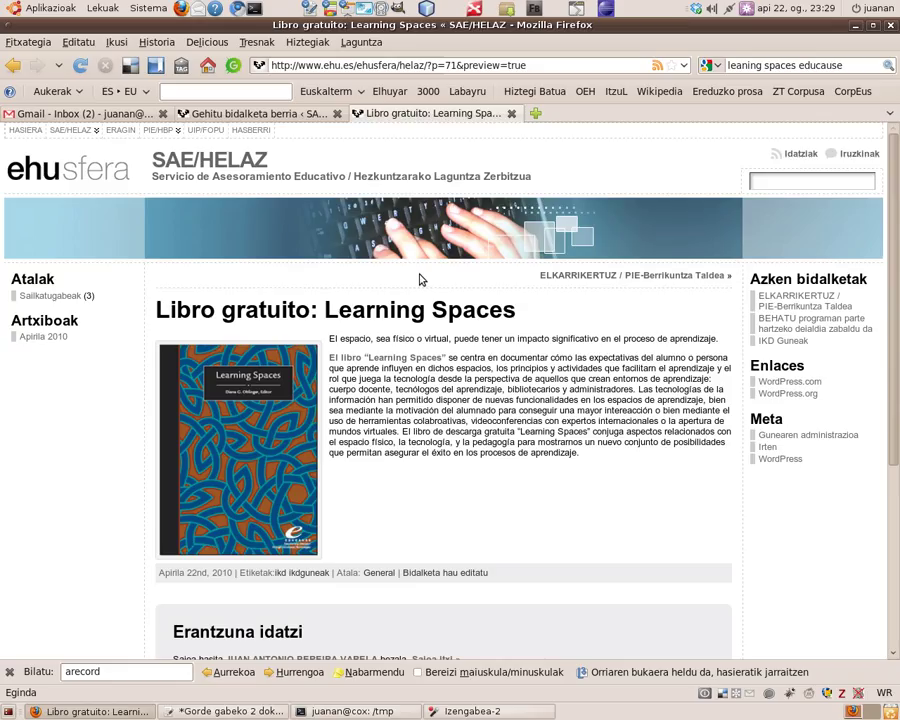
click(358, 364)
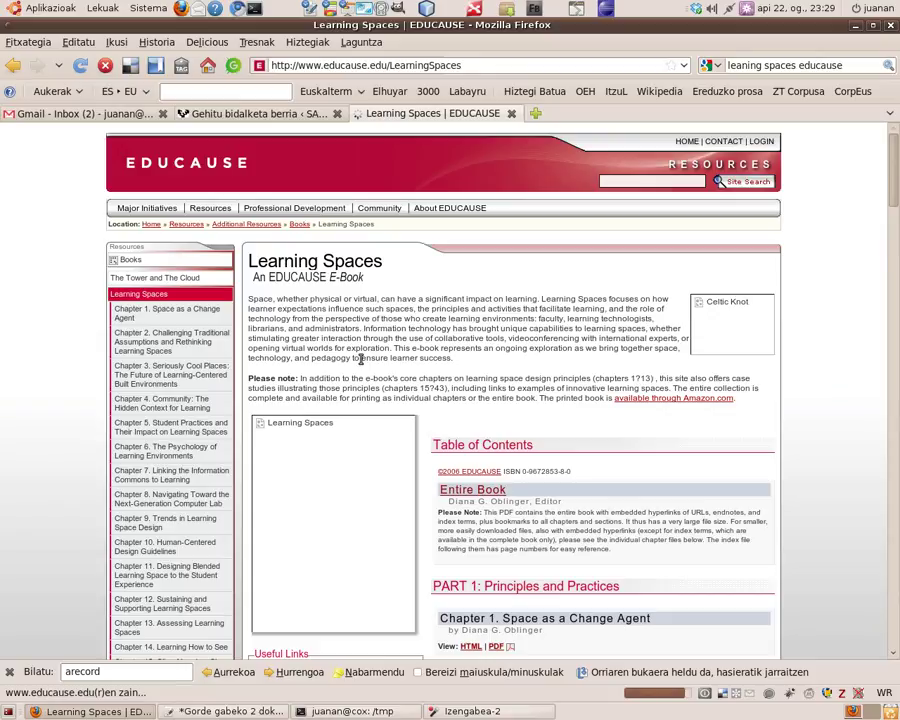
click(249, 114)
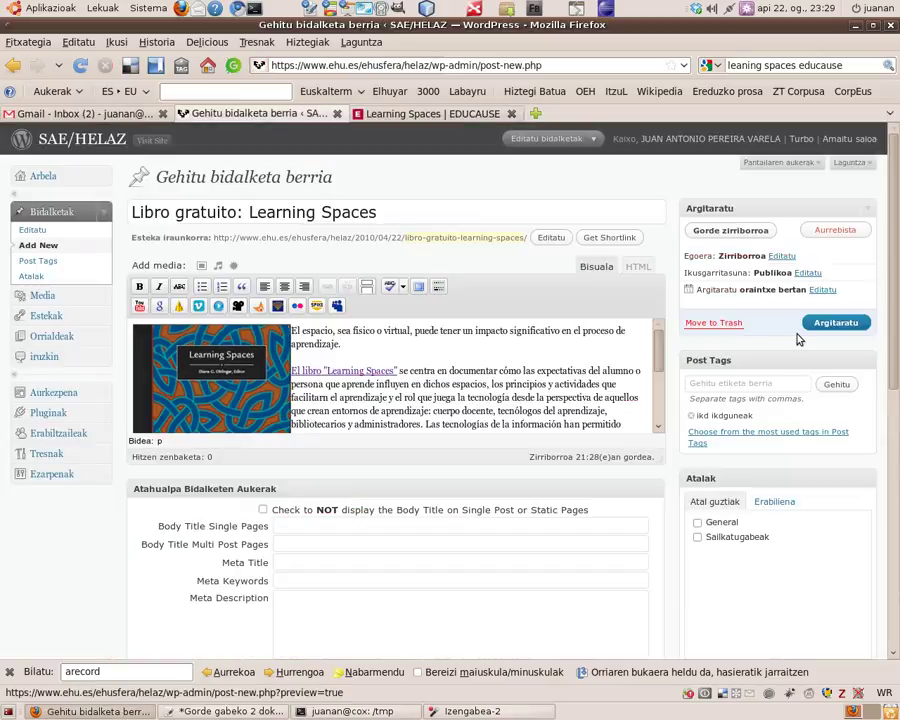
Schedule the post for publication on 24 April 2010 at 08:26.
click(822, 290)
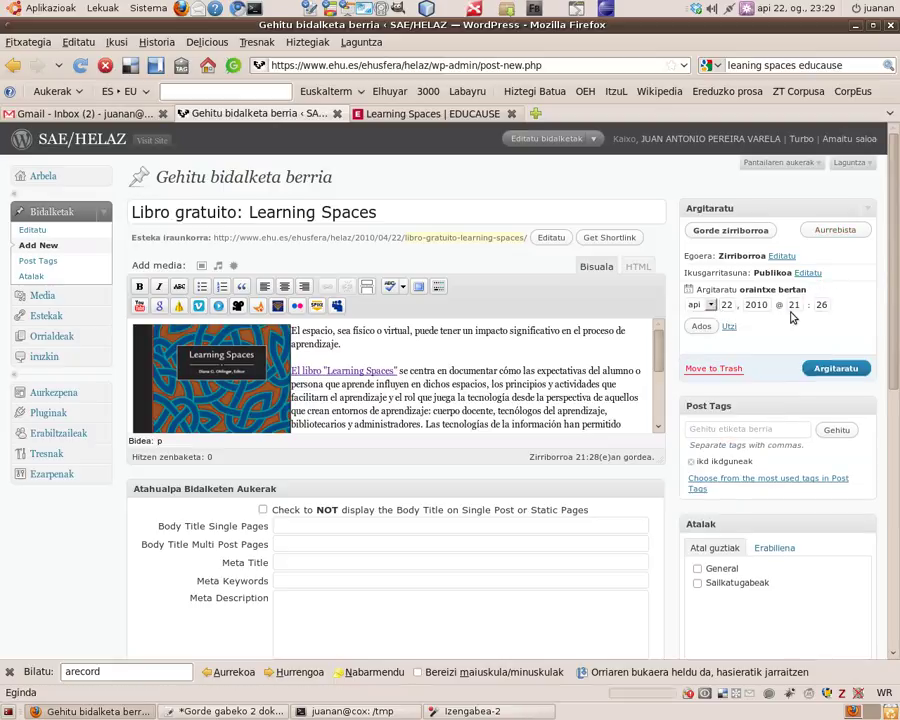
double_click(736, 306)
text(24)
double_click(789, 305)
text(0)
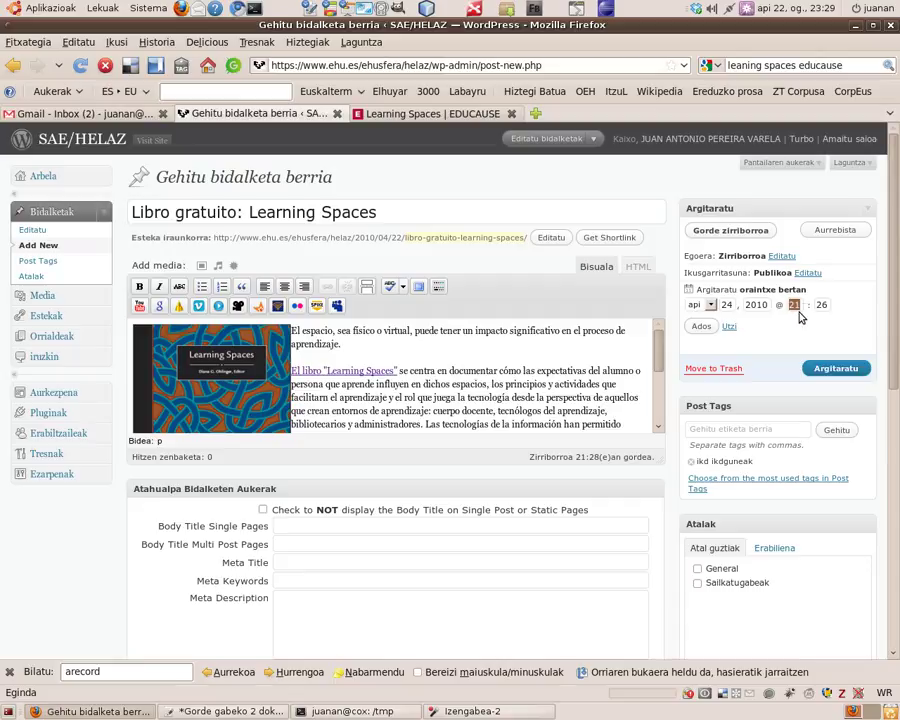
text(8)
click(702, 326)
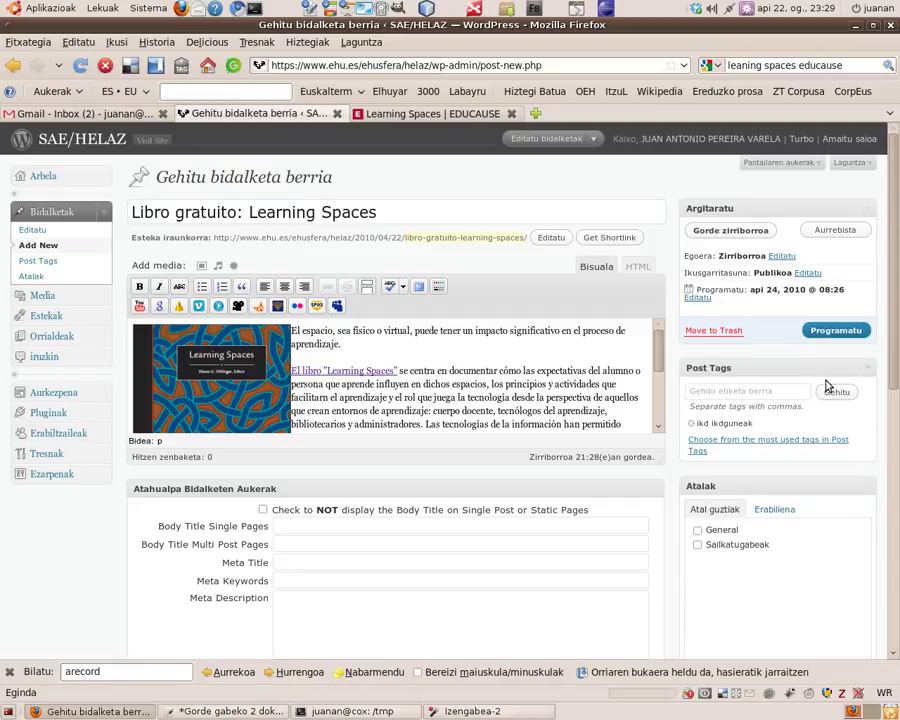
click(836, 332)
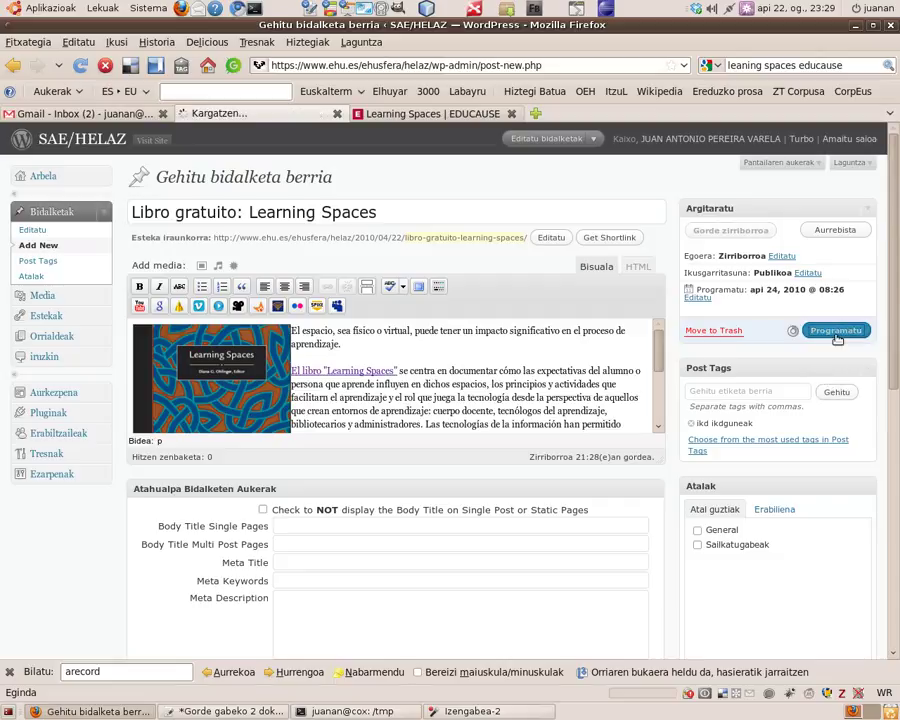